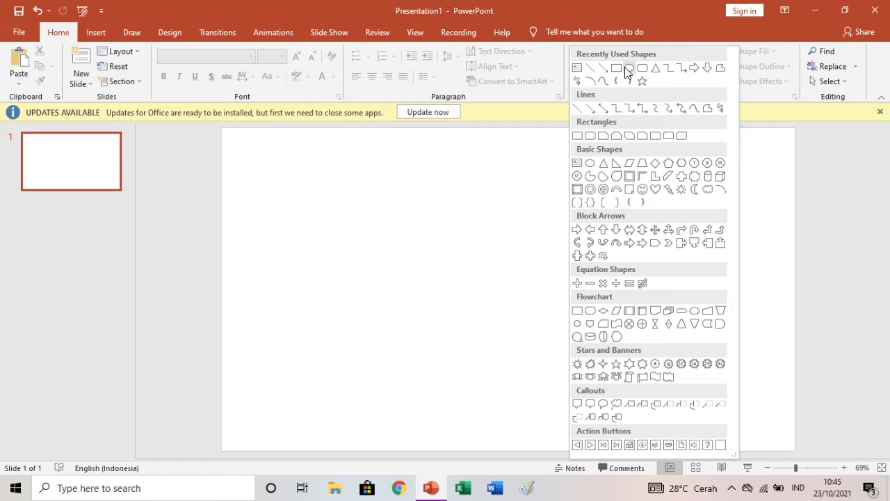
- Draw a circle about 4.04 cm in diameter in the left half of the slide and remove its outline
click(628, 68)
mouse_move(410, 146)
mouse_down()
mouse_move(477, 258)
mouse_move(507, 246)
mouse_move(505, 231)
mouse_move(477, 209)
mouse_up()
drag(438, 179, 372, 239)
click(324, 67)
click(322, 182)
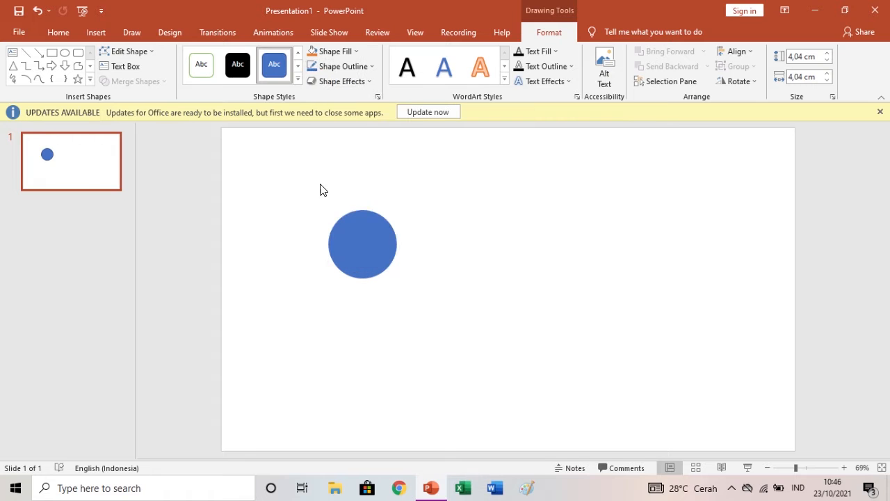
click(374, 245)
click(527, 206)
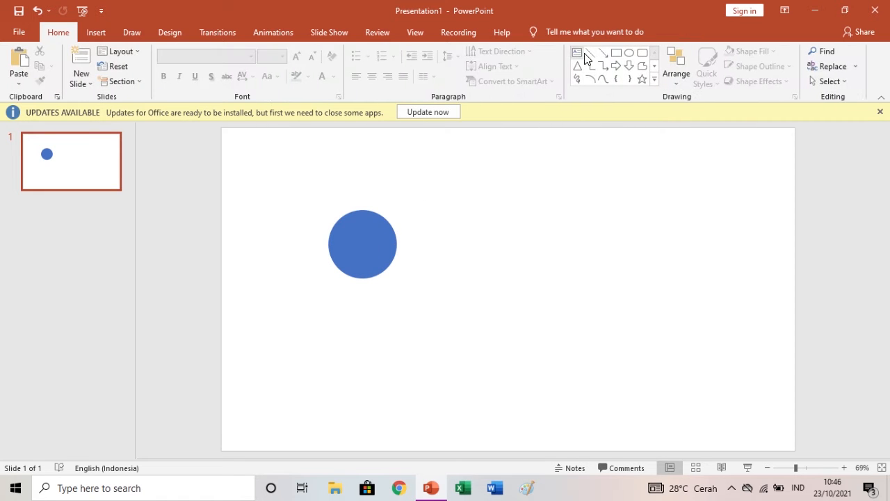
- Insert a donut shape about 4.73 cm in diameter beside the blue circle
click(364, 221)
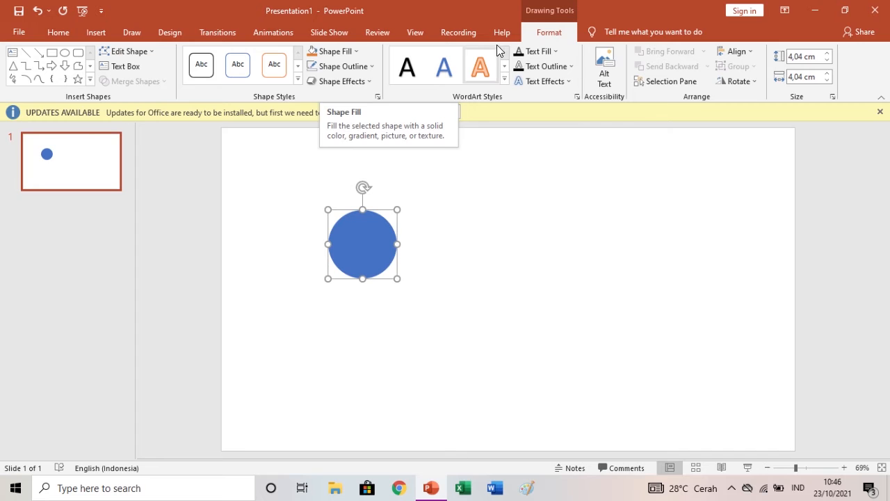
click(93, 68)
click(93, 68)
click(93, 68)
click(91, 69)
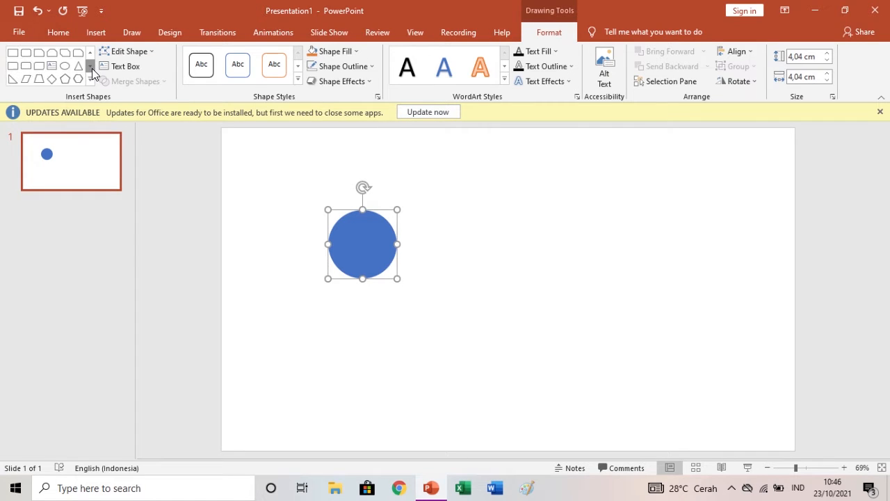
click(92, 68)
click(92, 68)
click(92, 69)
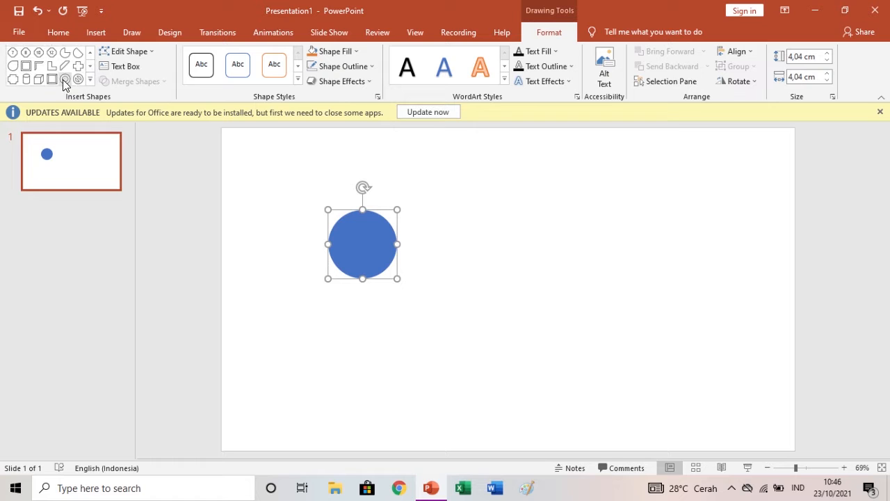
click(64, 79)
mouse_move(437, 214)
mouse_down()
mouse_move(538, 304)
mouse_move(505, 288)
mouse_move(516, 295)
mouse_up()
click(477, 256)
click(508, 248)
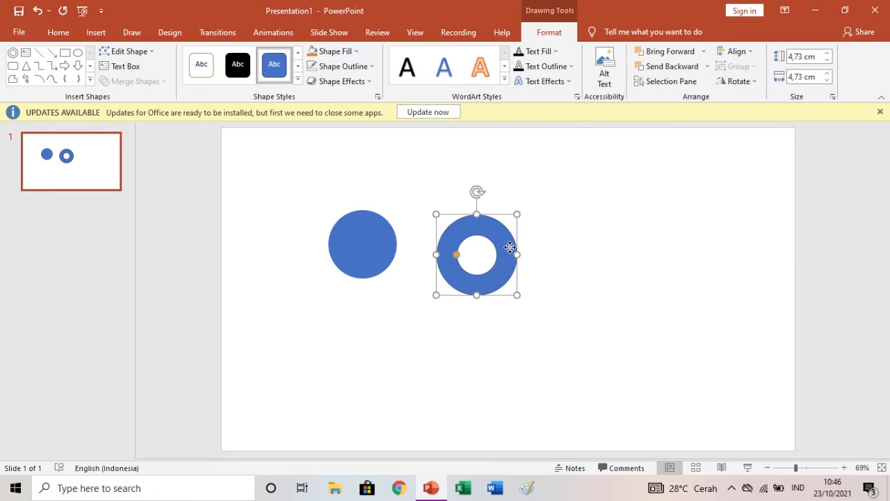
- Move the donut to the lower left of the circle, enlarge it to about 5.23 cm and make its ring thinner
drag(509, 247, 334, 273)
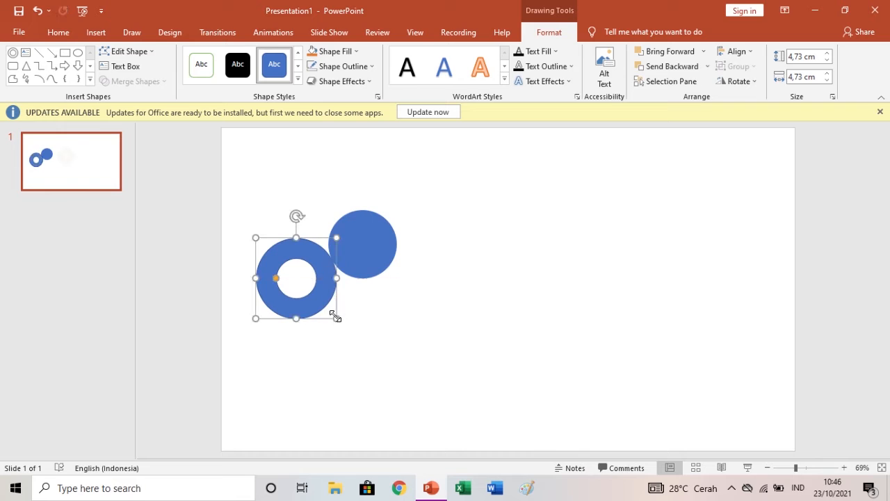
drag(336, 318, 345, 326)
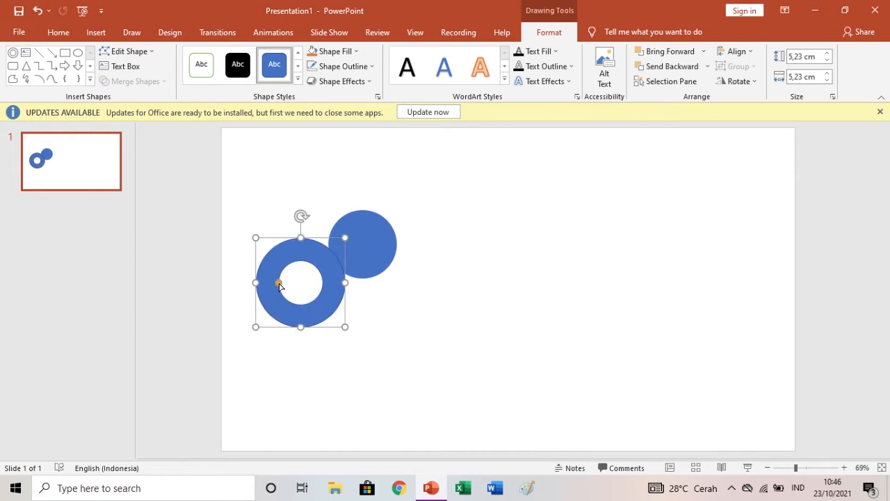
drag(279, 285, 269, 283)
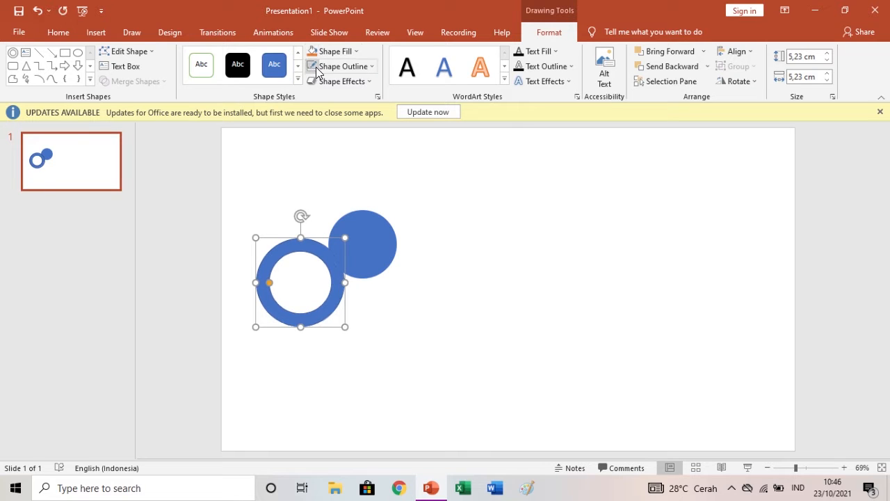
- Centre the solid circle over the donut and fill it with white
drag(380, 244, 316, 276)
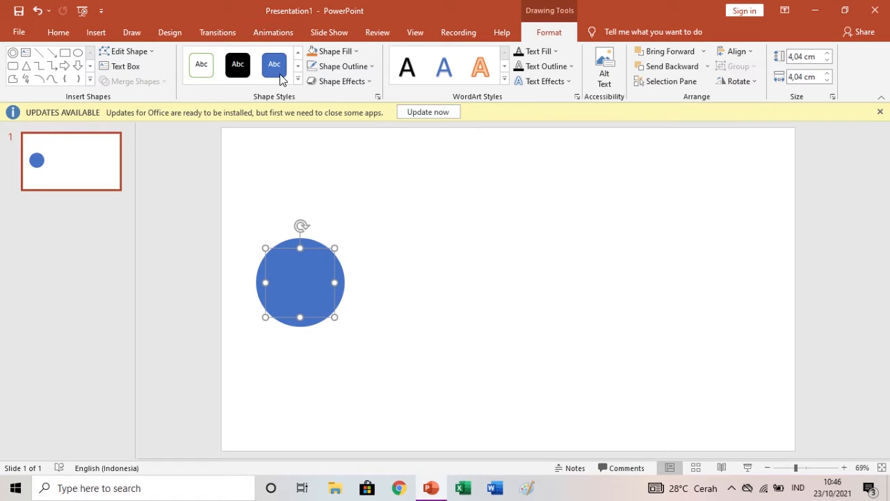
click(323, 54)
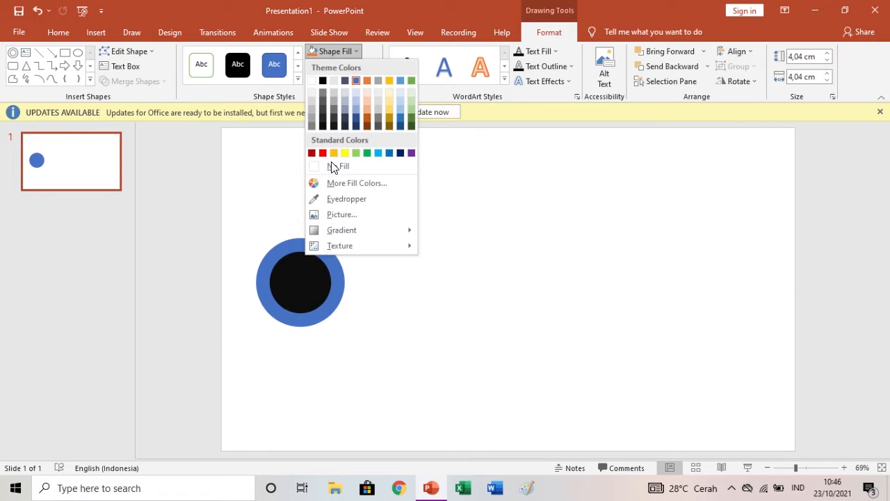
click(313, 82)
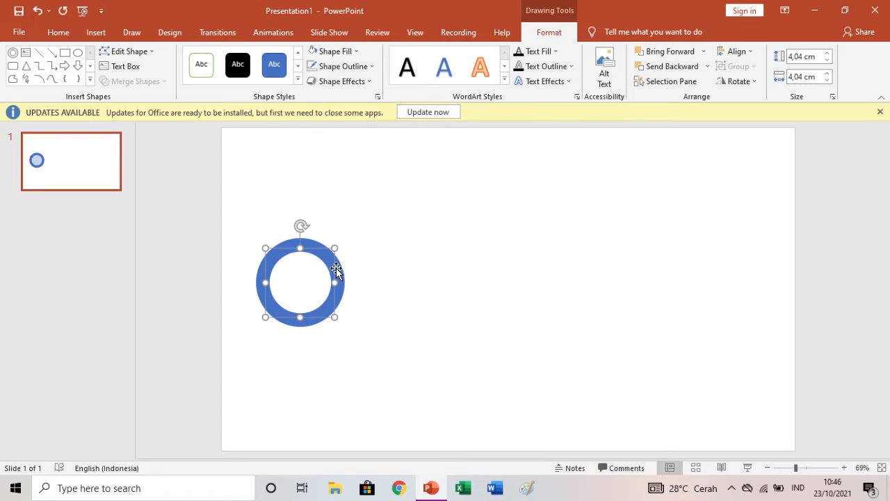
- Shrink the white circle to fit the donut's hole and keep it centred inside the ring
drag(334, 316, 327, 309)
drag(296, 283, 302, 281)
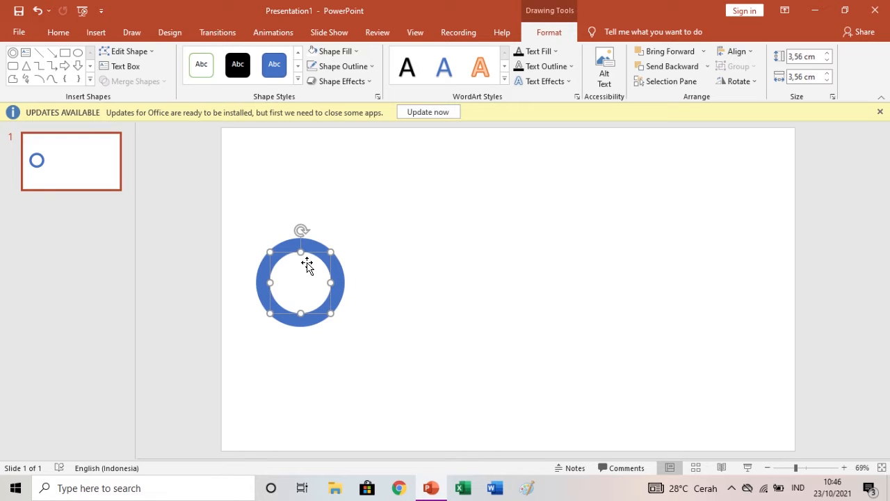
drag(330, 313, 311, 297)
click(369, 278)
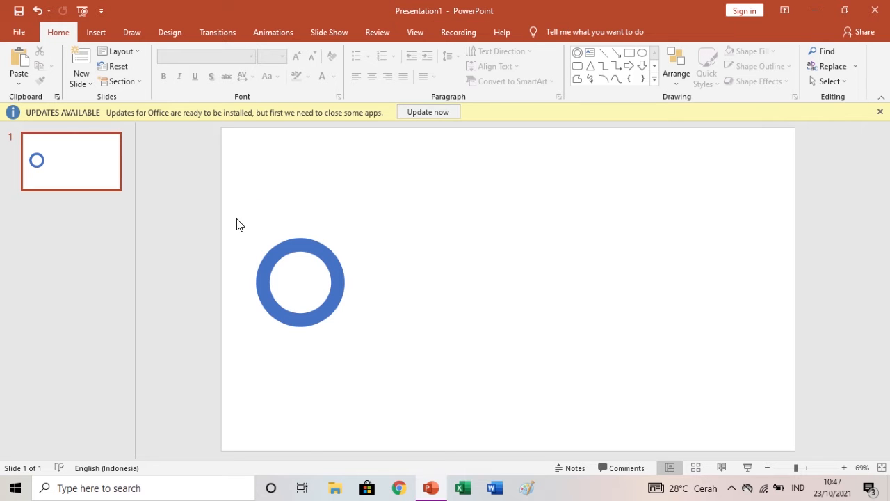
- Move the donut and the white circle together slightly up and to the right
drag(237, 224, 390, 388)
drag(316, 239, 351, 209)
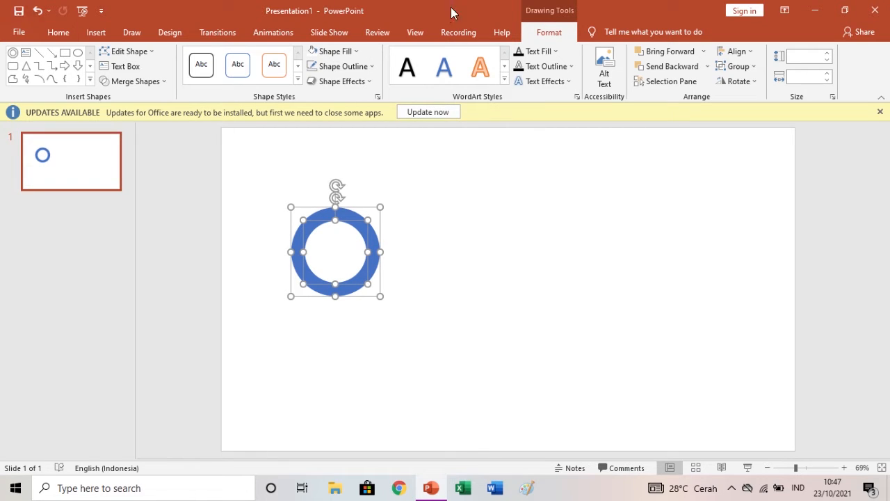
click(466, 195)
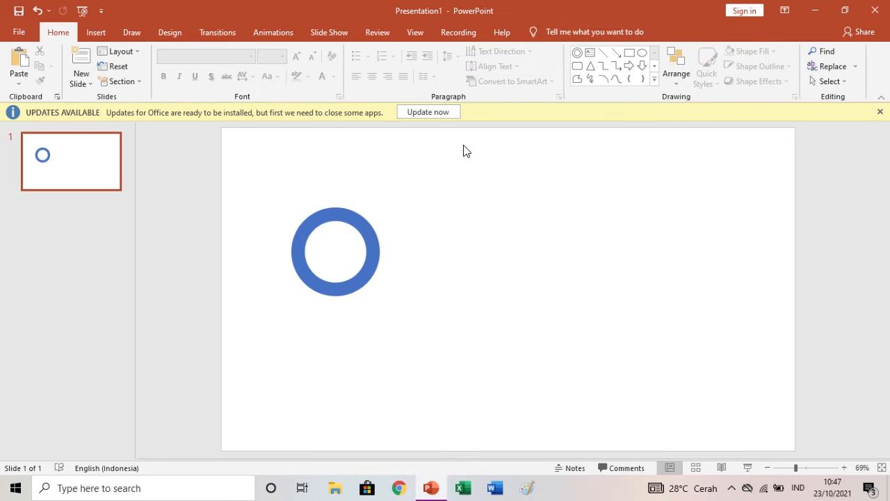
- Draw a rounded rectangle about 8.31 cm high and 5.23 cm wide, round its corners fully and align it over the ring
click(655, 75)
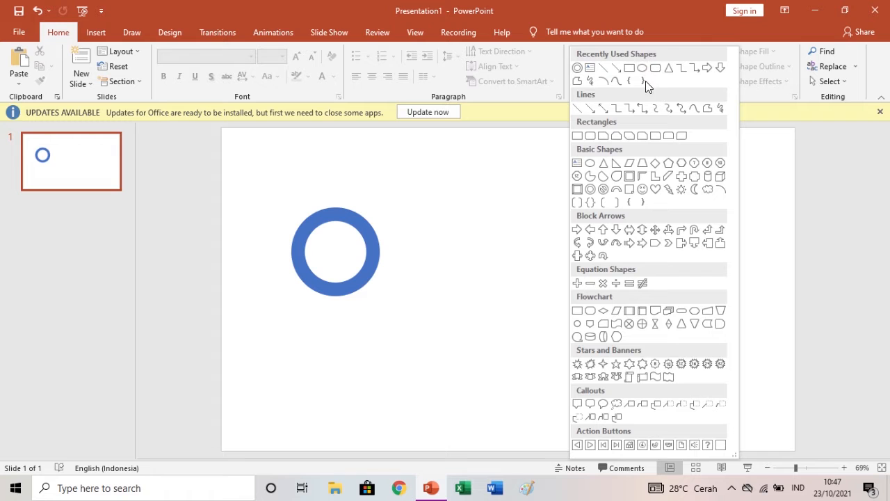
click(655, 68)
drag(484, 200, 562, 346)
drag(528, 296, 338, 306)
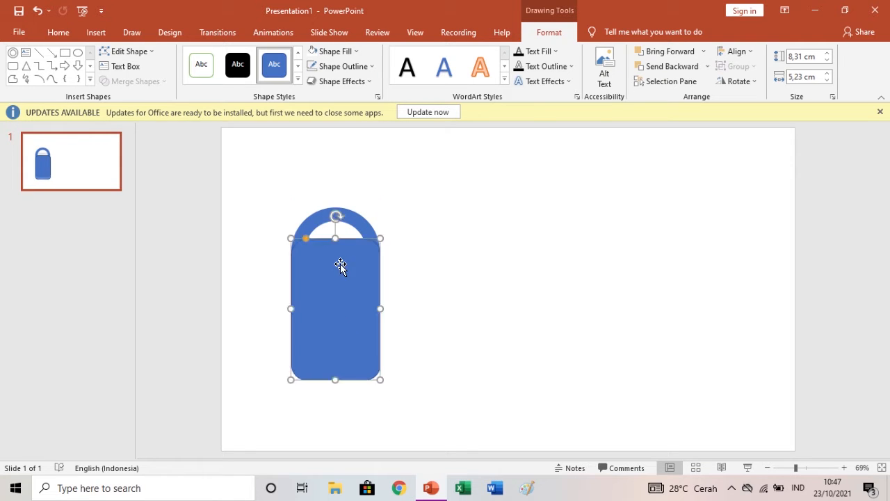
drag(306, 241, 336, 255)
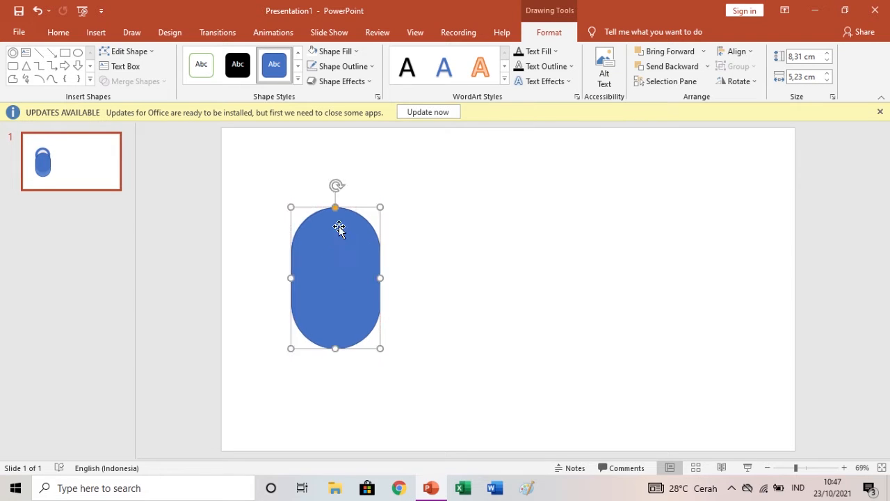
- Remove the capsule shape's outline and fill it with light gold
click(328, 66)
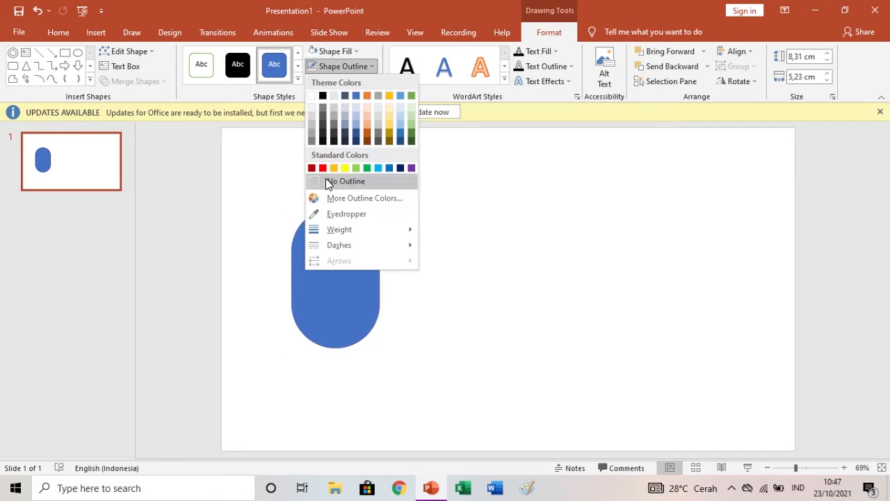
click(329, 180)
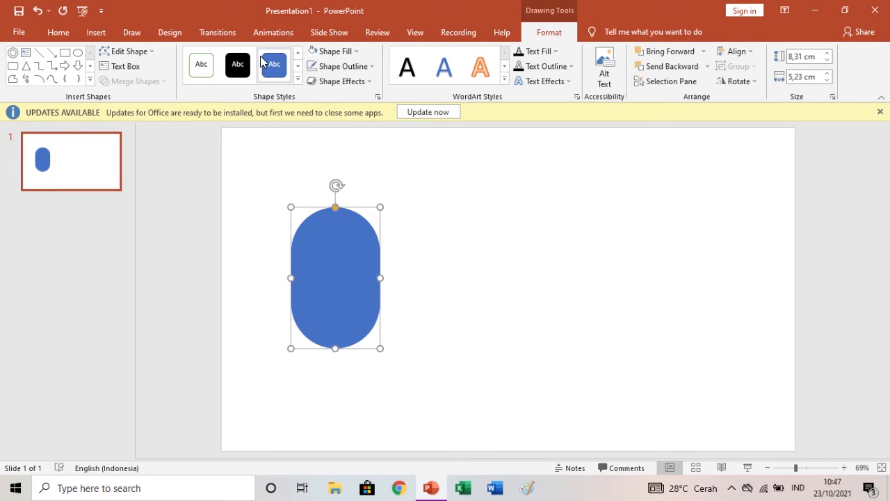
click(334, 52)
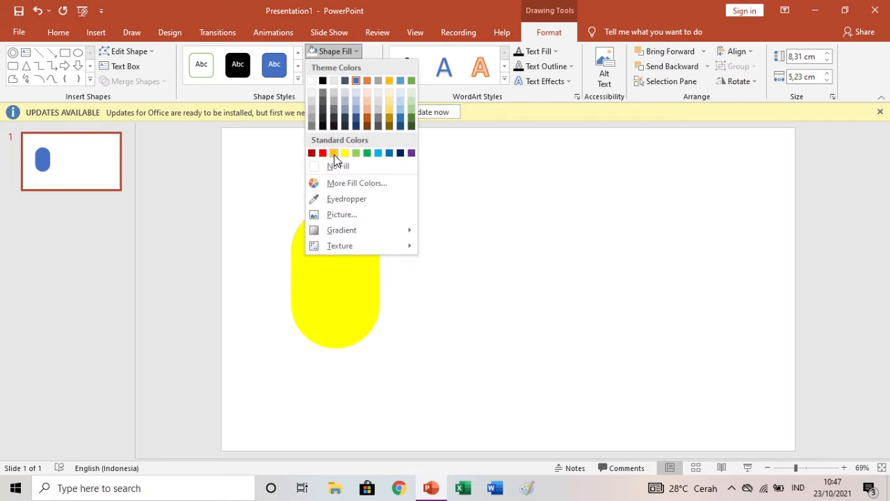
click(390, 108)
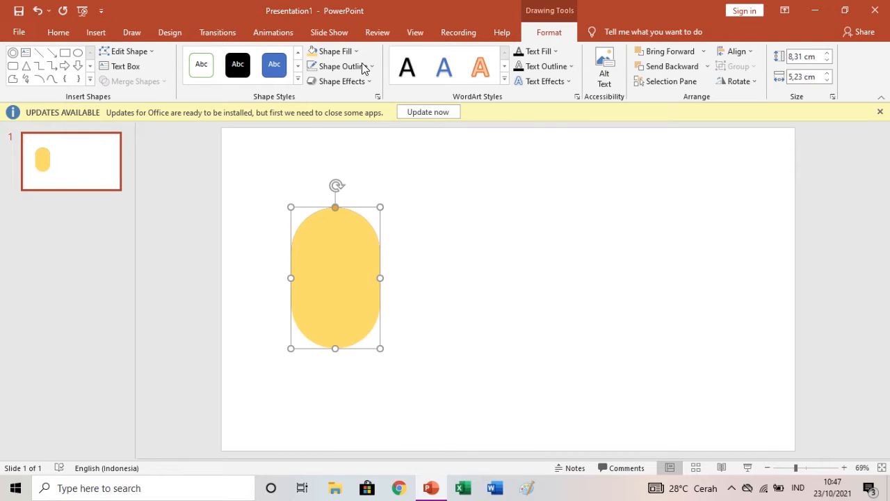
- Send the gold capsule behind the ring and white circle and extend it downwards to about 9.62 cm high
click(668, 69)
click(463, 262)
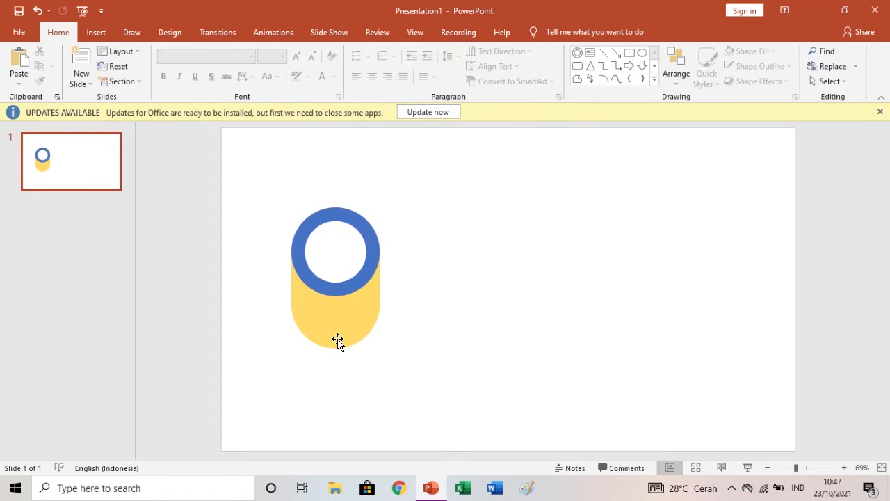
click(338, 341)
drag(335, 349, 334, 371)
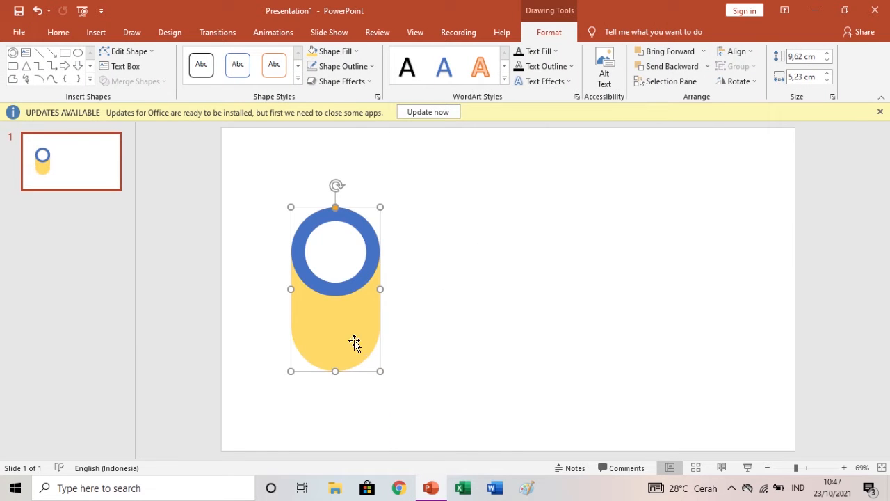
- Move the ring, white circle and gold capsule together down and slightly to the left
click(270, 228)
drag(263, 205, 399, 379)
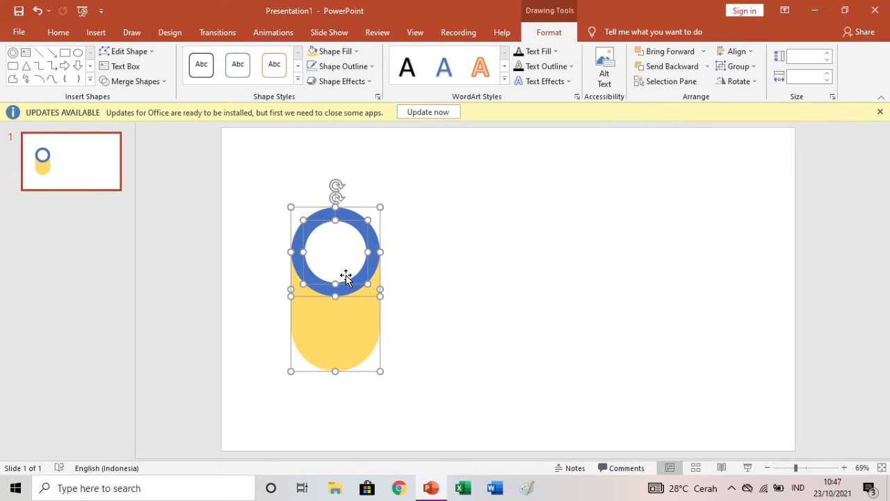
drag(351, 277, 333, 303)
click(445, 275)
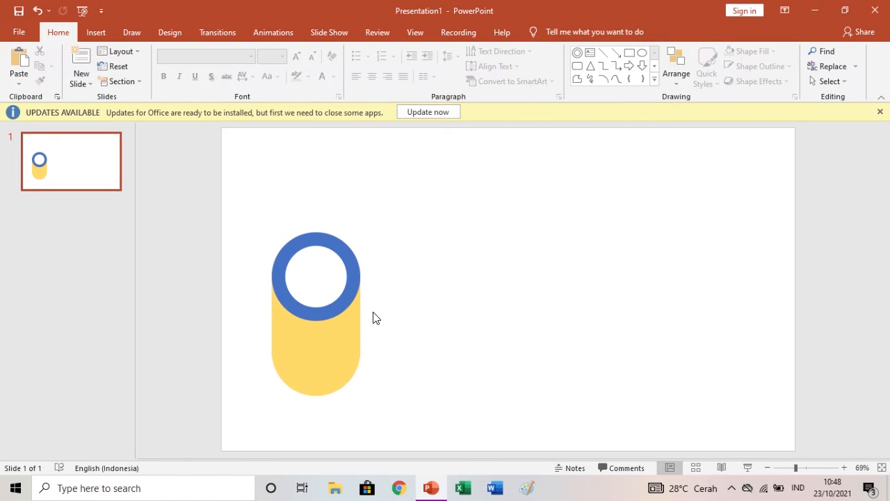
- Lengthen the gold capsule a little further downwards below the ring
click(317, 353)
drag(315, 396, 314, 411)
click(410, 349)
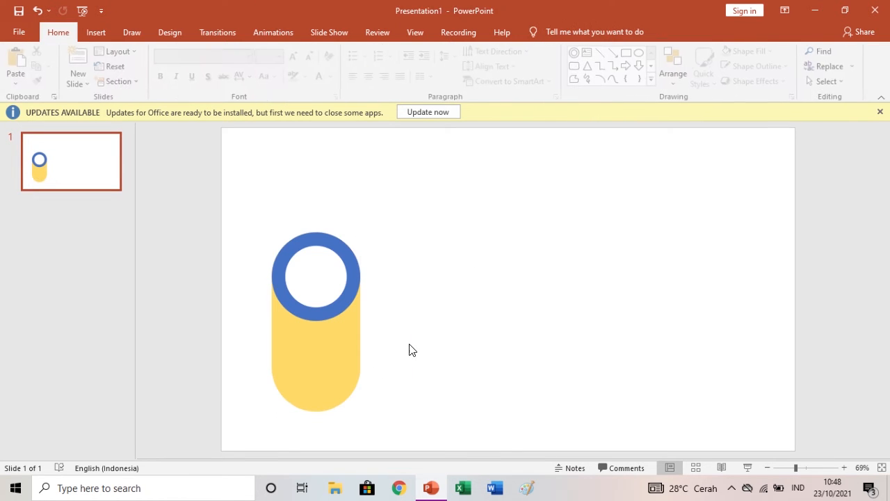
click(324, 344)
click(416, 282)
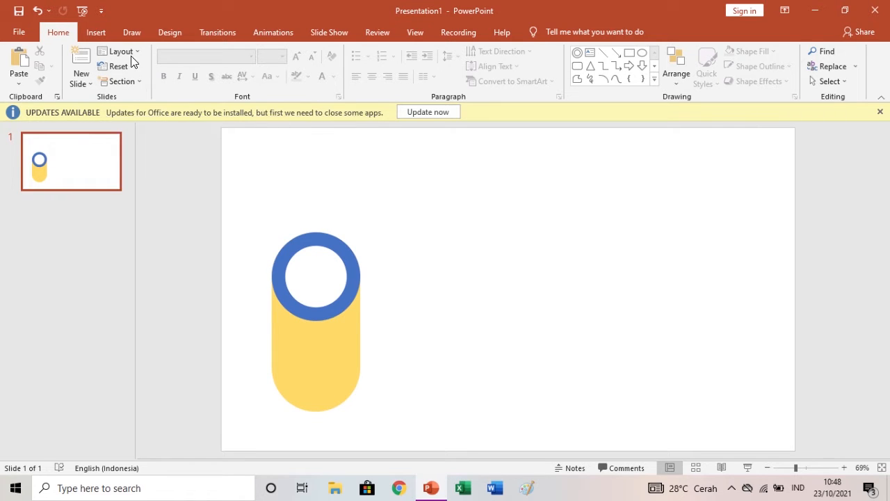
- Open the library of insertable icons and go to its Commerce category
click(133, 33)
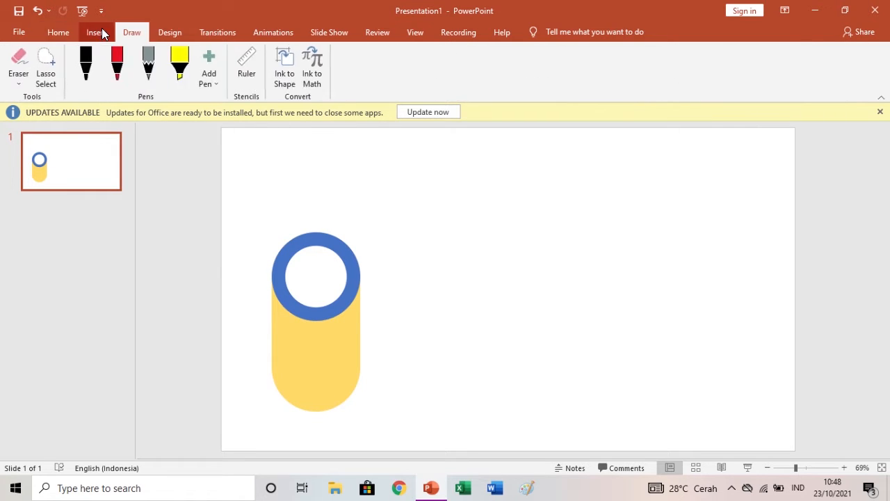
click(98, 32)
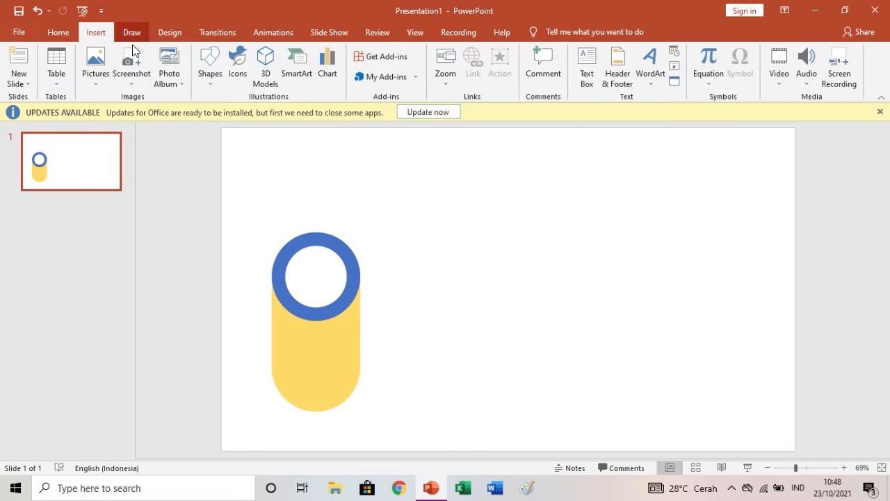
click(237, 70)
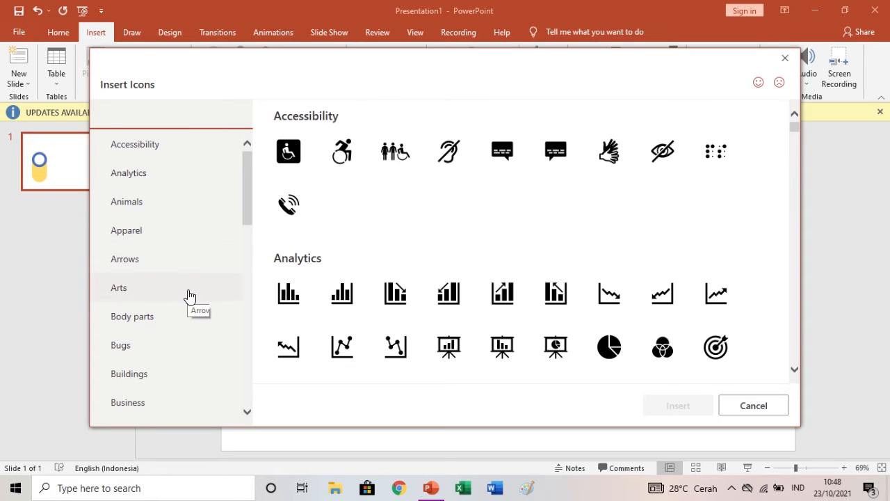
scroll(196, 326, down, 1)
scroll(174, 323, down, 3)
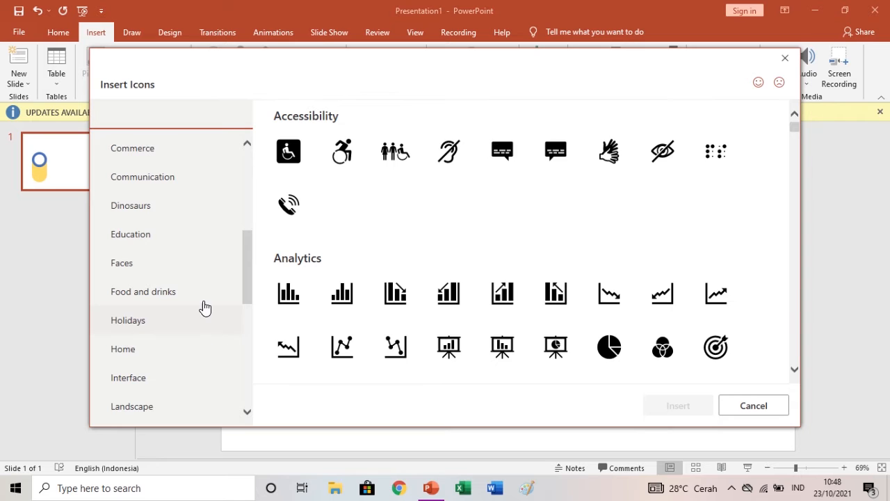
scroll(195, 276, up, 3)
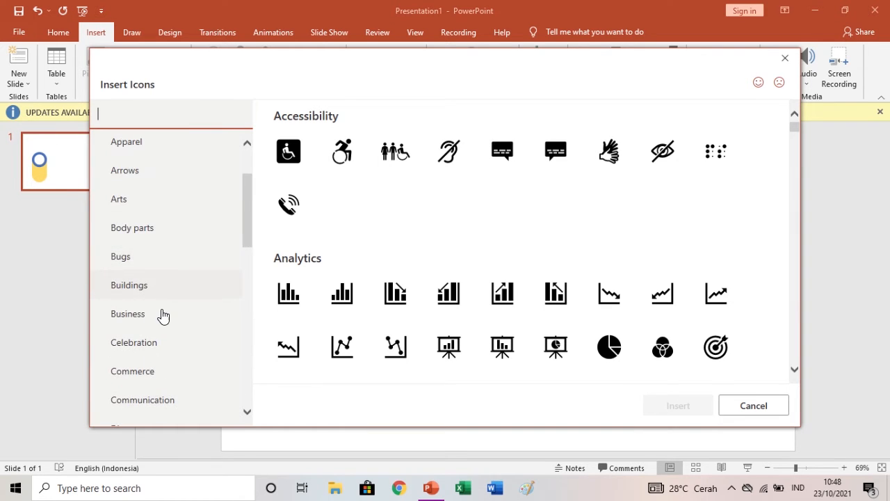
click(175, 313)
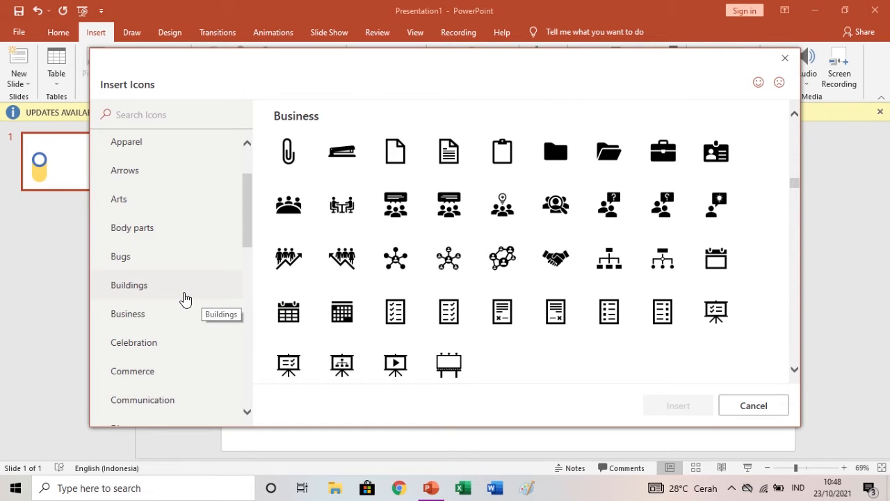
click(165, 364)
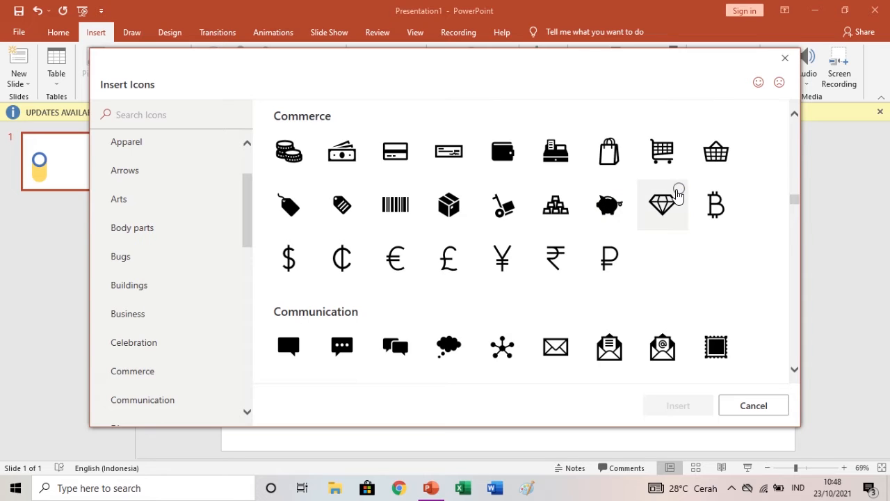
- Insert the diamond, shopping basket, dollar sign and box icons from the Commerce category together
click(675, 193)
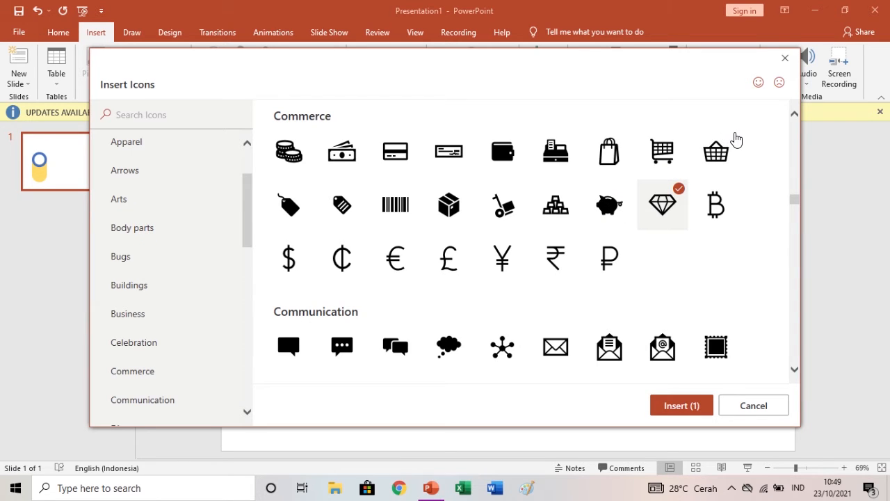
click(735, 142)
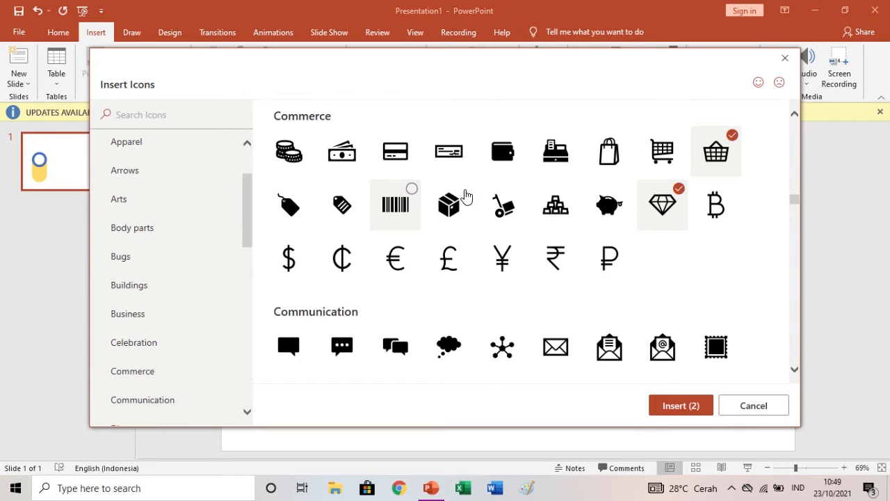
click(292, 256)
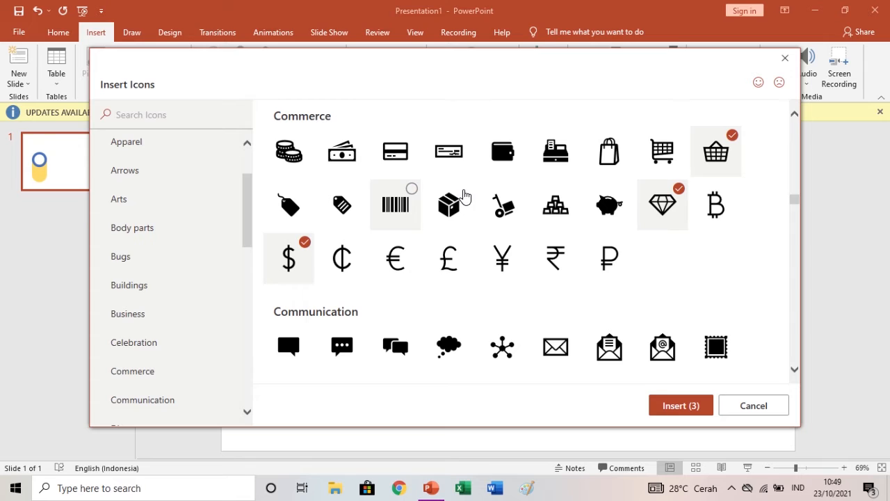
click(463, 198)
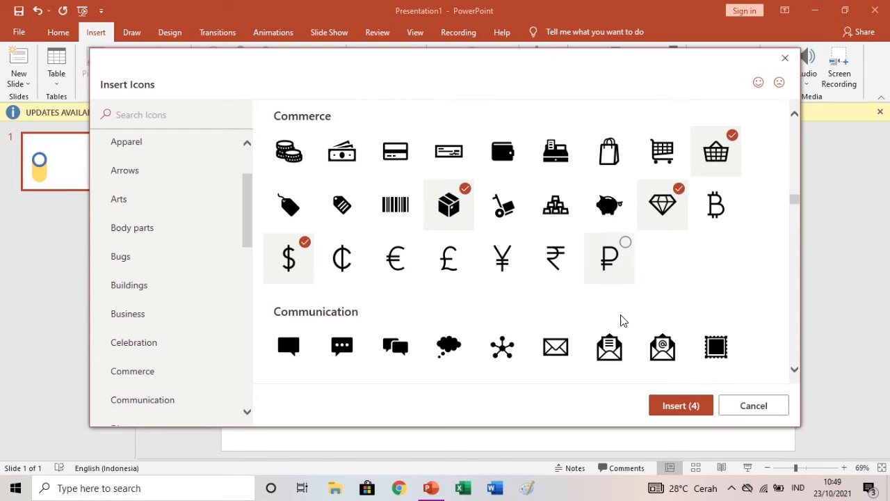
click(680, 409)
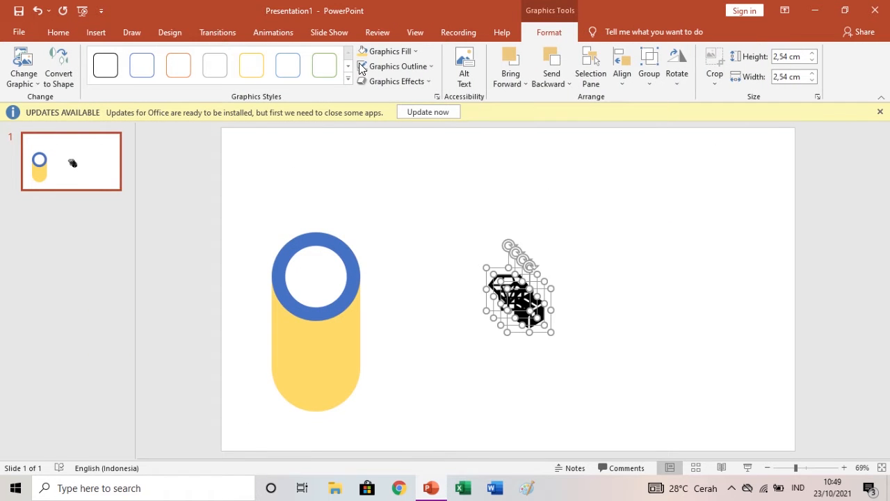
- Fill the four inserted icons and the ring around the white circle with the standard light blue colour
click(384, 51)
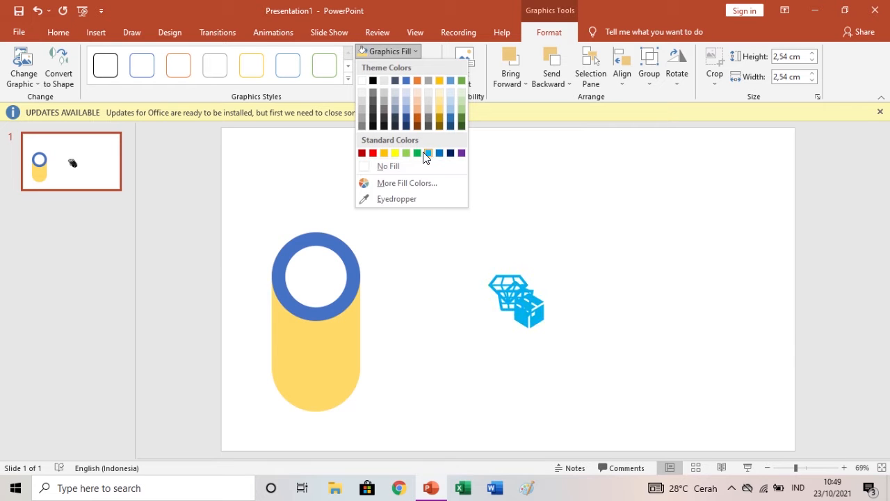
click(427, 153)
click(335, 249)
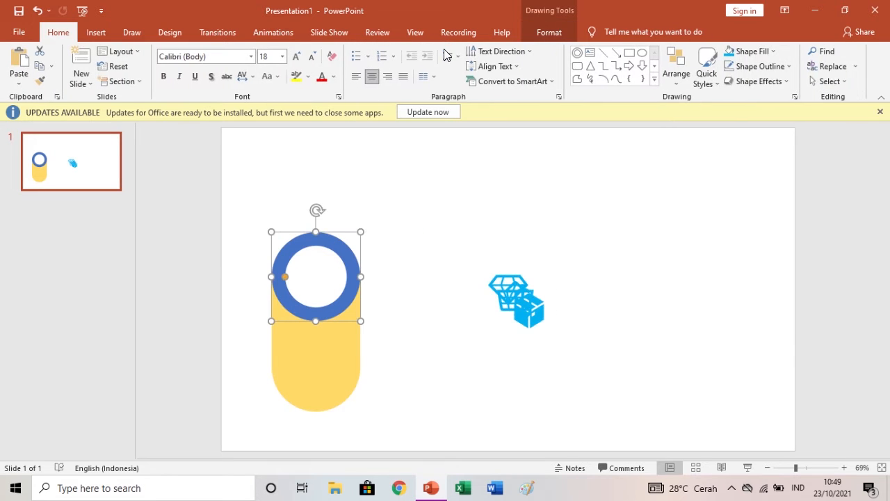
click(540, 36)
click(342, 66)
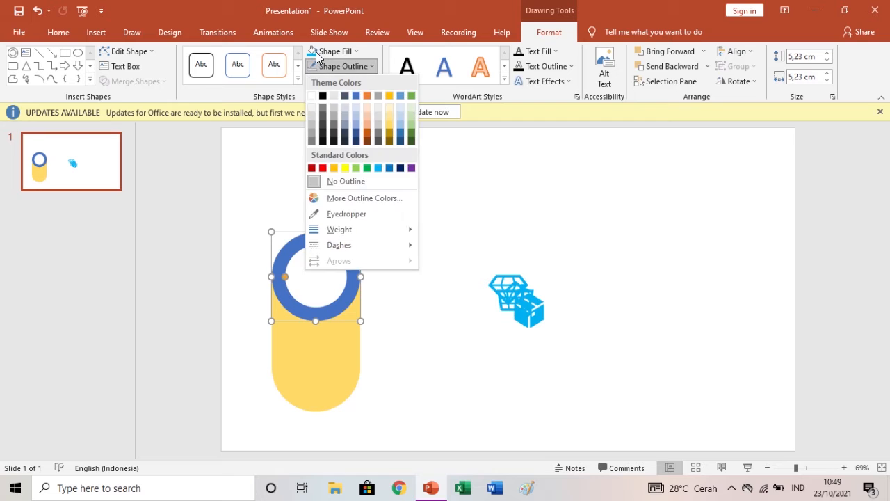
click(395, 167)
click(401, 161)
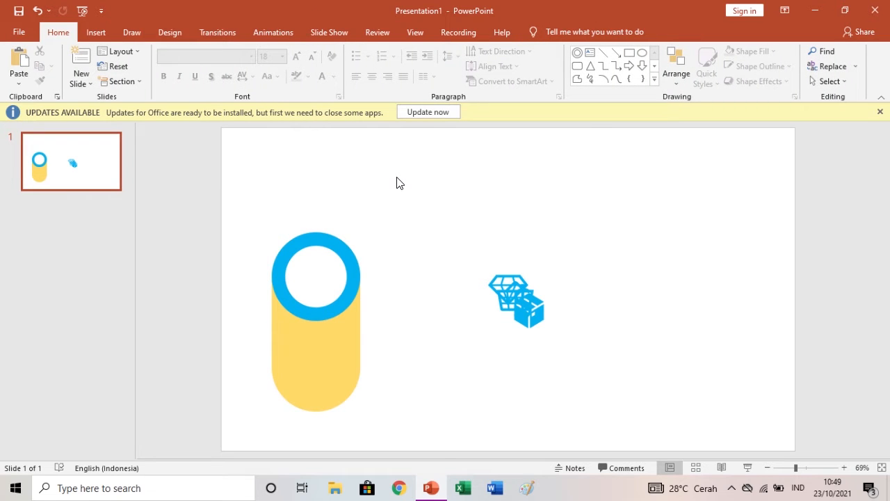
click(345, 247)
click(487, 247)
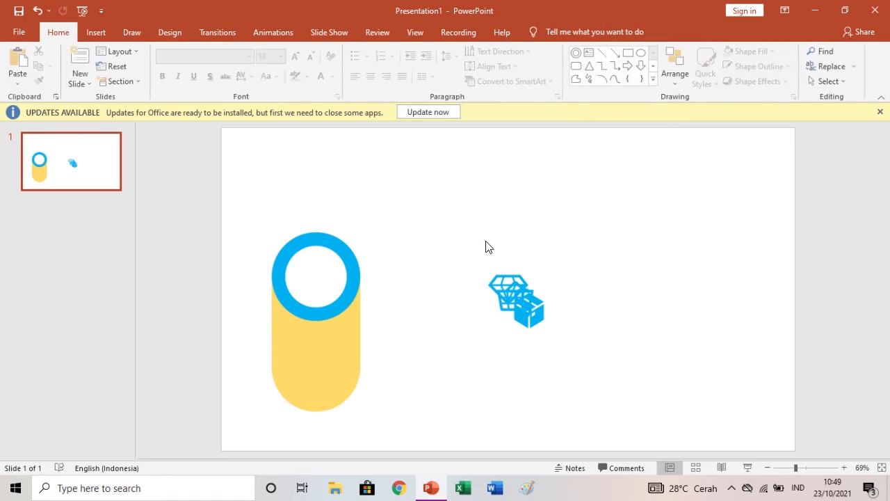
- Move the box icon below the stacked icons and place the dollar icon in the centre of the white circle
drag(471, 242, 575, 356)
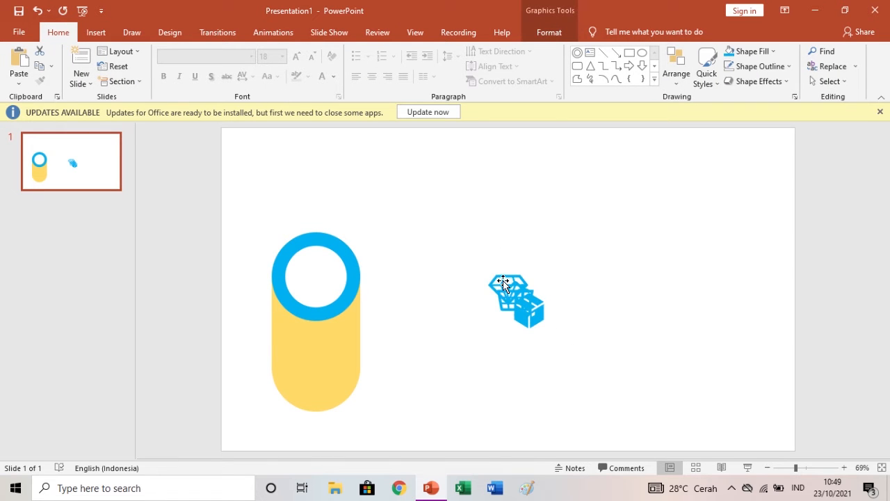
drag(522, 297, 501, 369)
drag(531, 316, 317, 285)
click(439, 251)
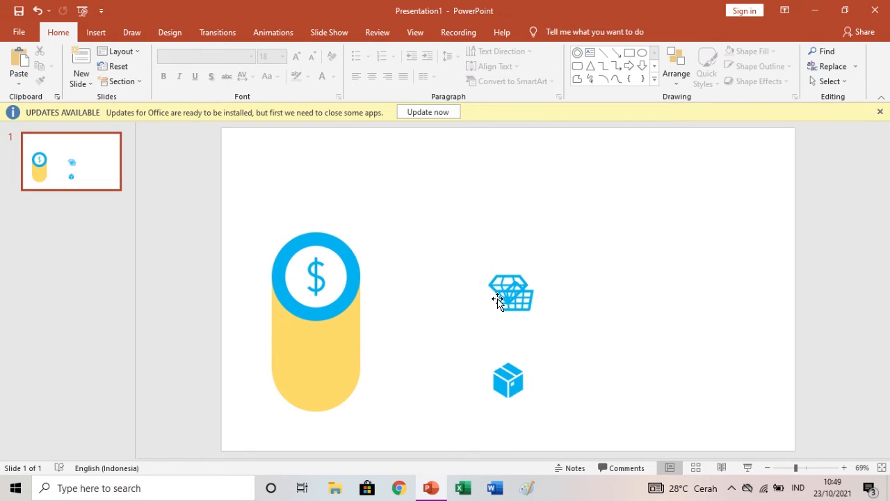
- Move the dollar icon out of the circle, shrink all four icons together slightly, and centre the dollar icon in the white circle again
click(319, 277)
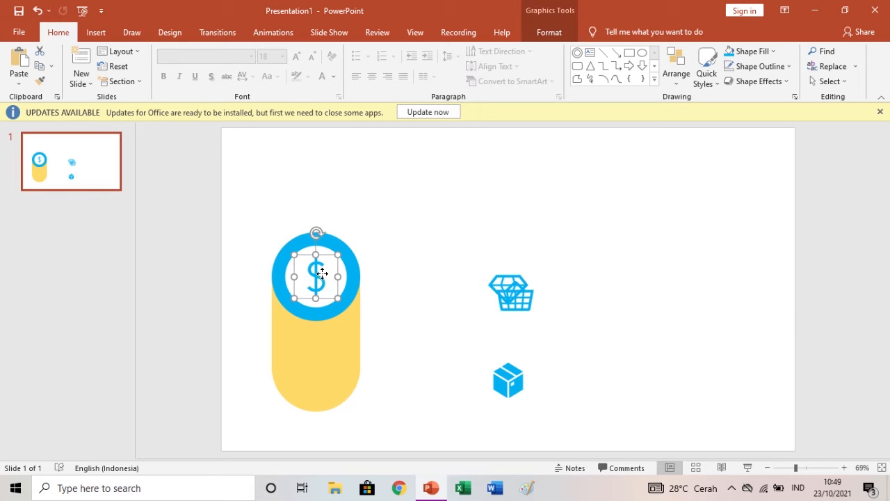
drag(322, 273, 455, 295)
drag(406, 242, 518, 389)
click(466, 292)
drag(441, 290, 317, 280)
click(429, 244)
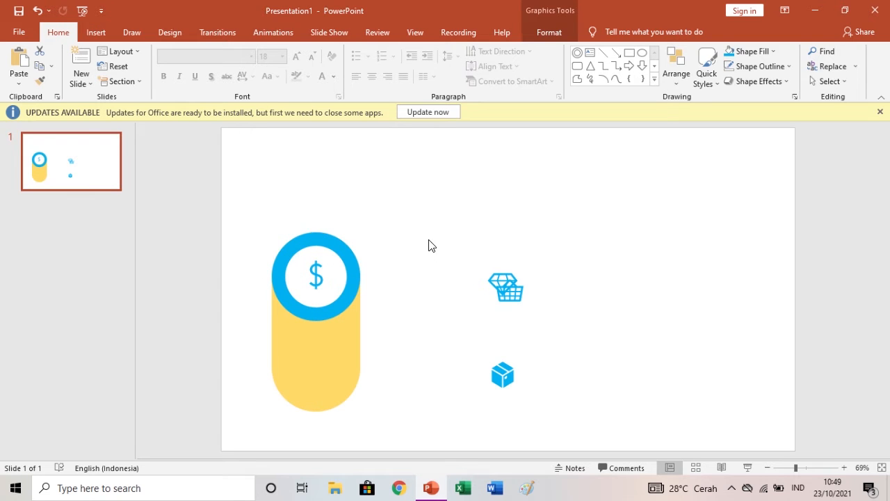